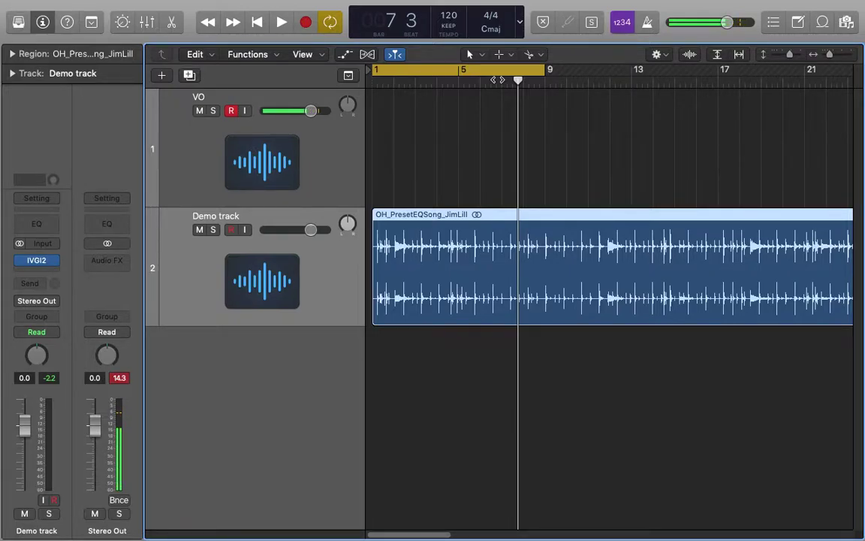
# Step: Open the IVGI2 plugin from the Demo track's insert slot and position its window over the tracks
pyautogui.click(40, 263)
pyautogui.moveTo(647, 79); pyautogui.dragTo(513, 61)
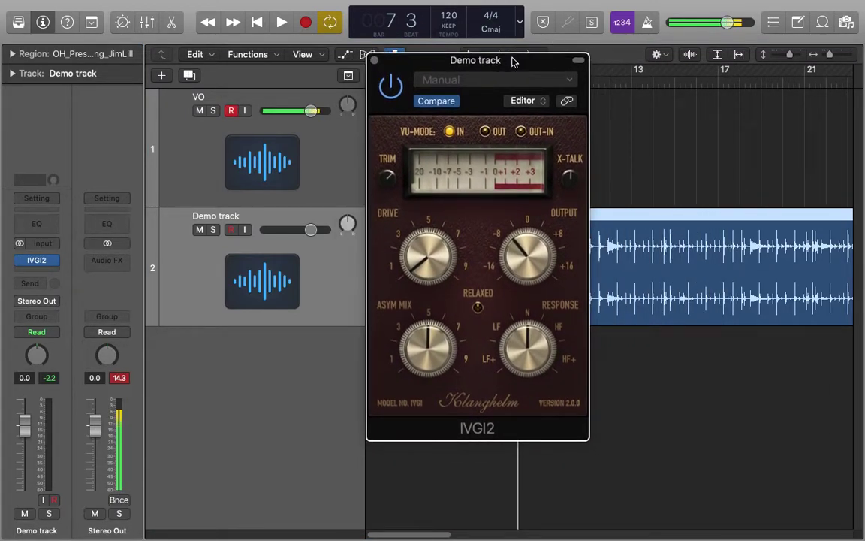
pyautogui.moveTo(510, 63); pyautogui.dragTo(487, 62)
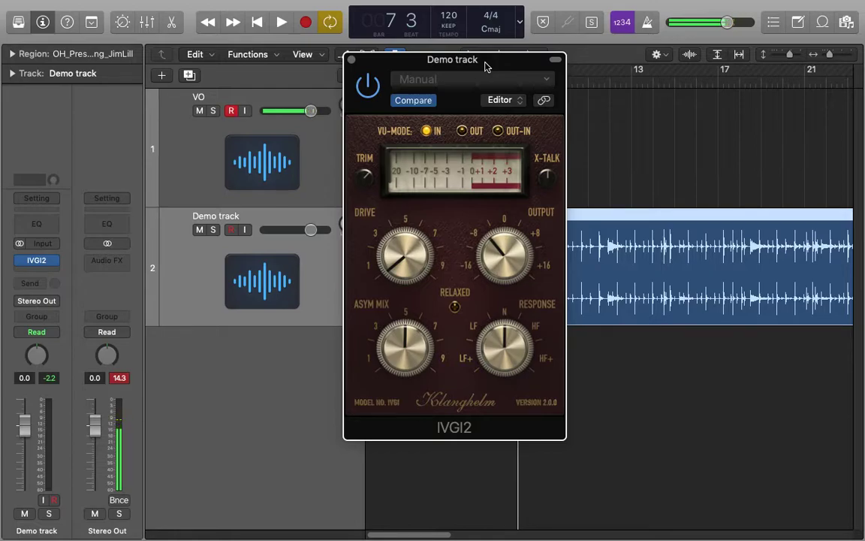
pyautogui.moveTo(486, 65); pyautogui.dragTo(477, 65)
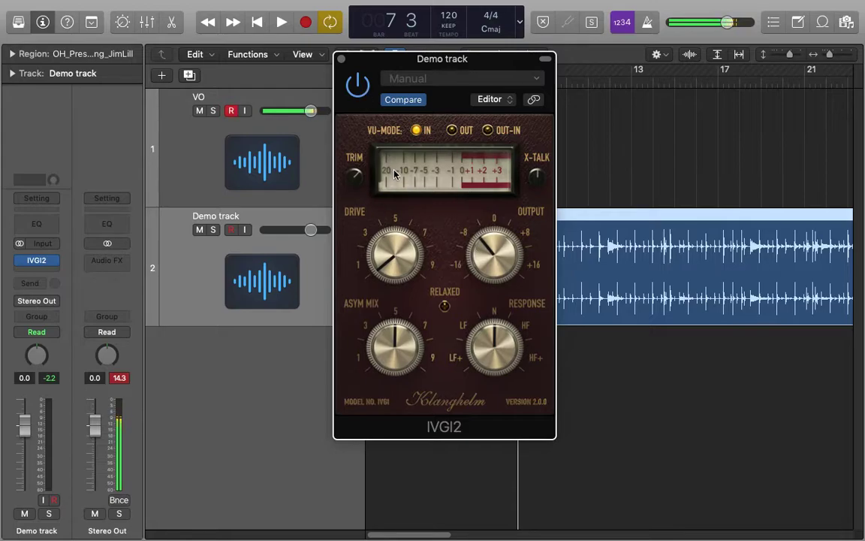
pyautogui.moveTo(484, 64); pyautogui.dragTo(451, 64)
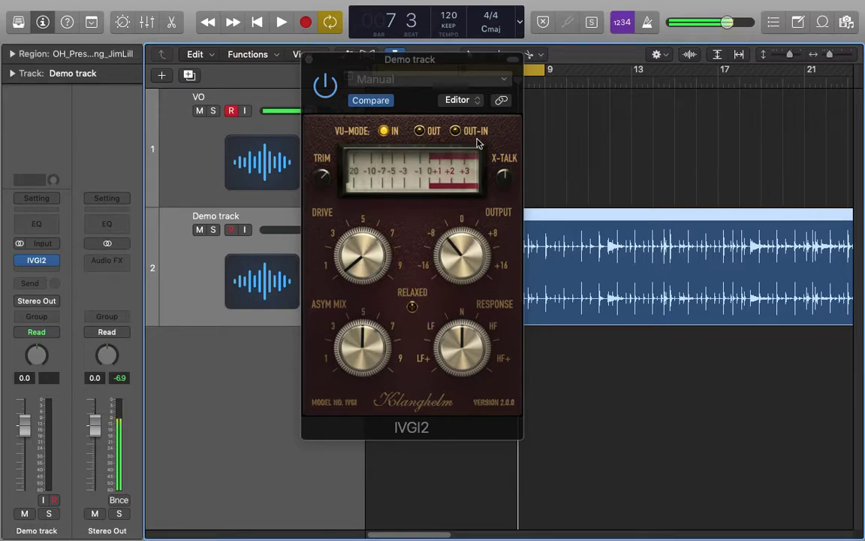
pyautogui.moveTo(456, 67); pyautogui.dragTo(465, 69)
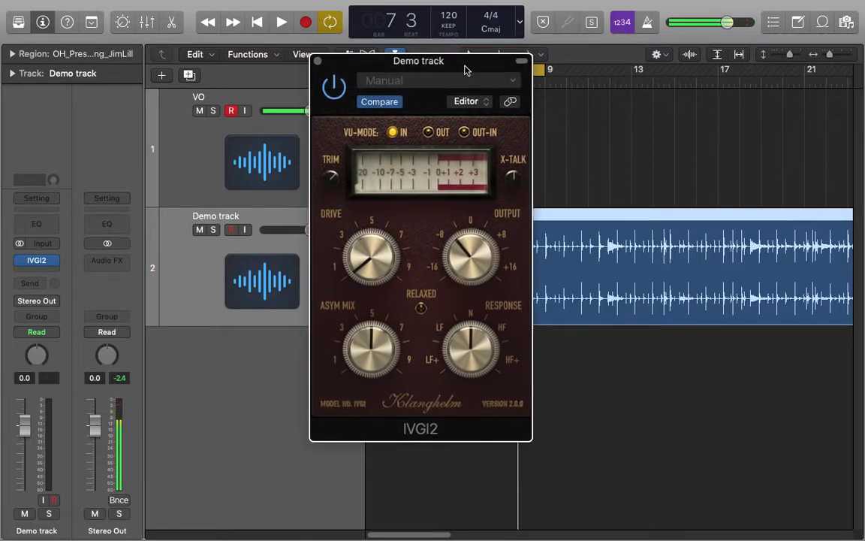
pyautogui.moveTo(464, 60); pyautogui.dragTo(704, 67)
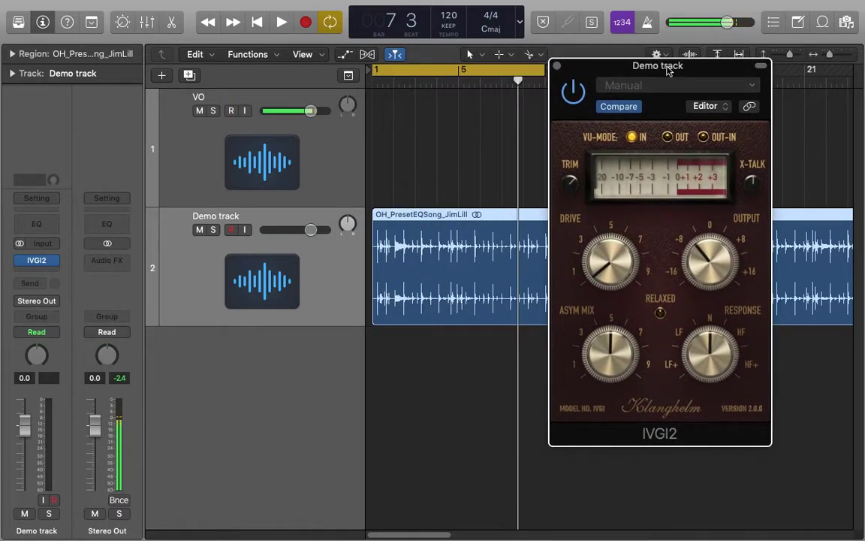
pyautogui.moveTo(669, 69)
pyautogui.mouseDown()
pyautogui.moveTo(467, 59)
pyautogui.moveTo(479, 61)
pyautogui.mouseUp()
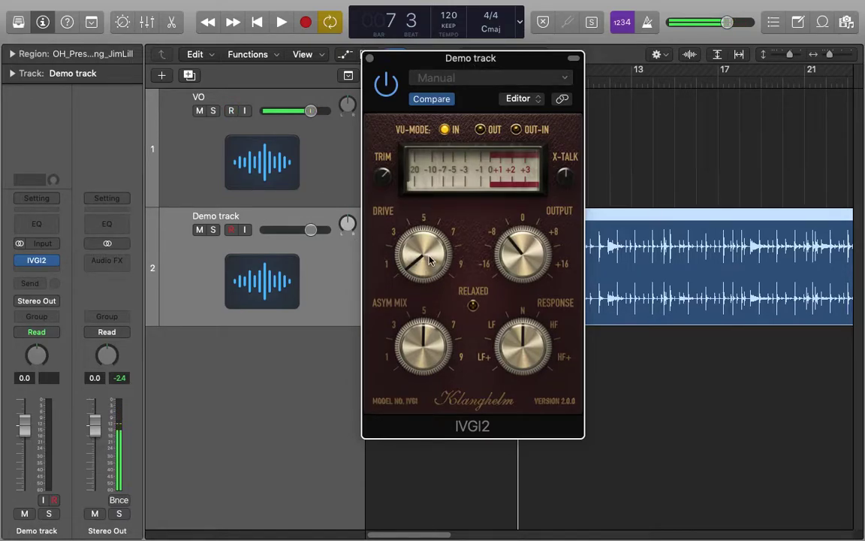
pyautogui.press('space')
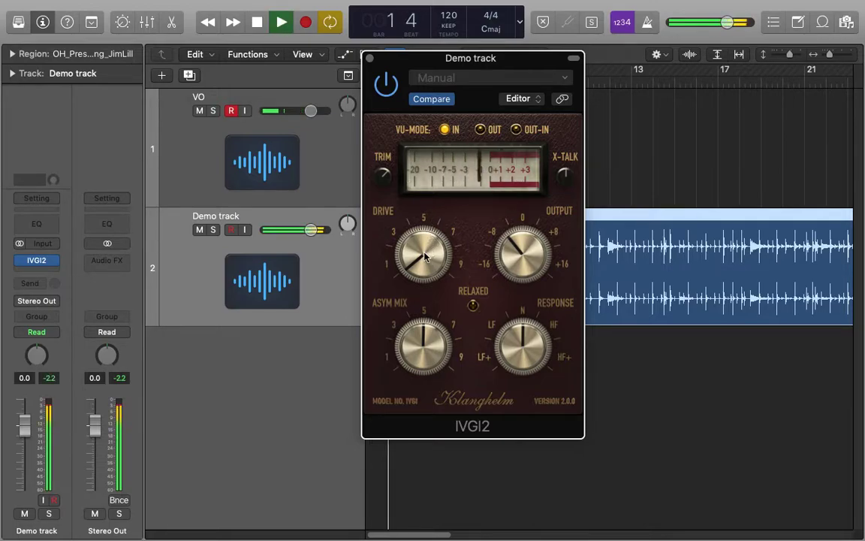
# Step: Raise the IVGI2 Drive knob to about 5 during playback, then stop at bar 2
pyautogui.moveTo(411, 248); pyautogui.dragTo(410, 210)
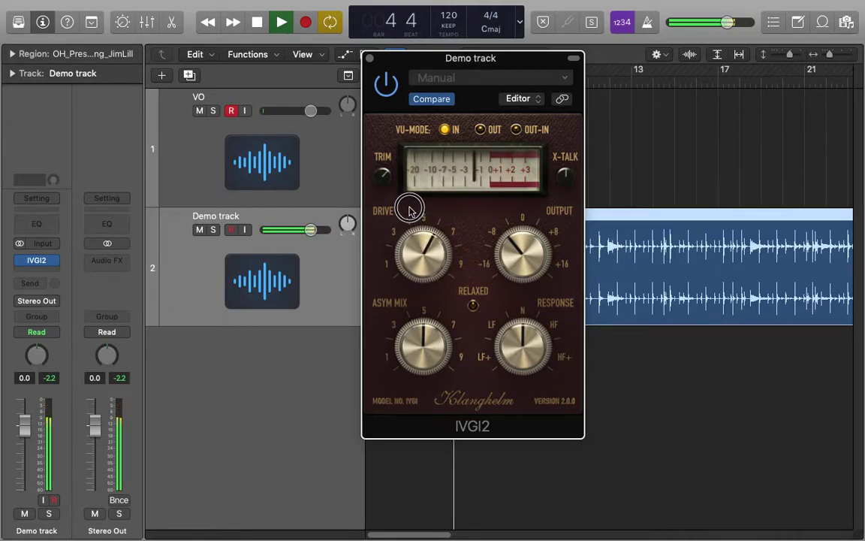
pyautogui.moveTo(410, 209); pyautogui.dragTo(410, 213)
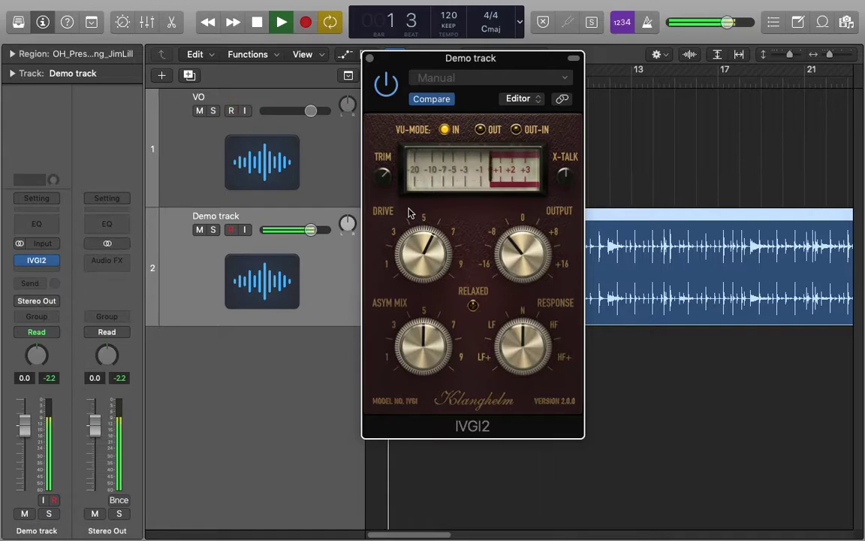
pyautogui.press('space')
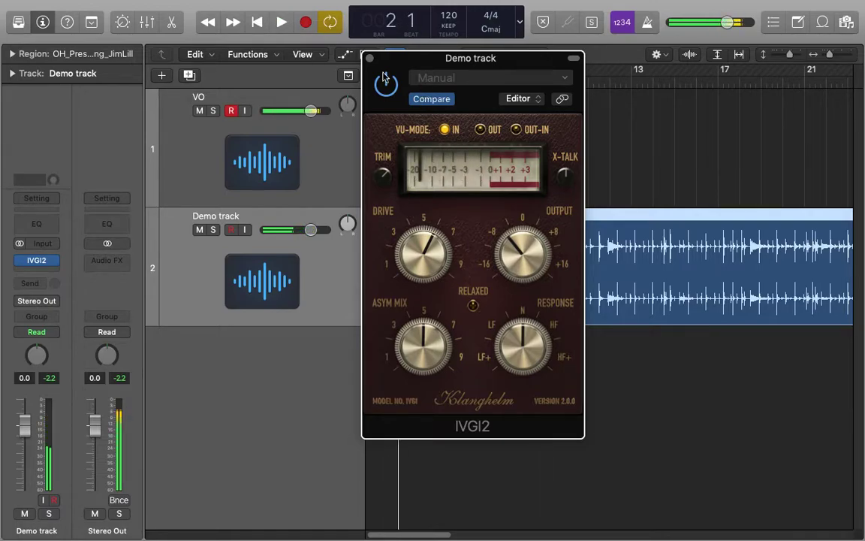
pyautogui.moveTo(406, 60); pyautogui.dragTo(404, 65)
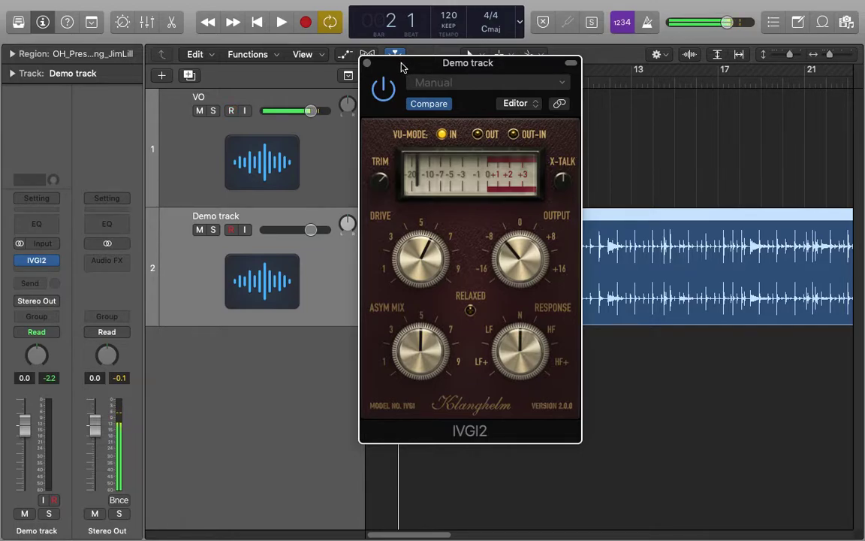
pyautogui.moveTo(401, 68); pyautogui.dragTo(478, 63)
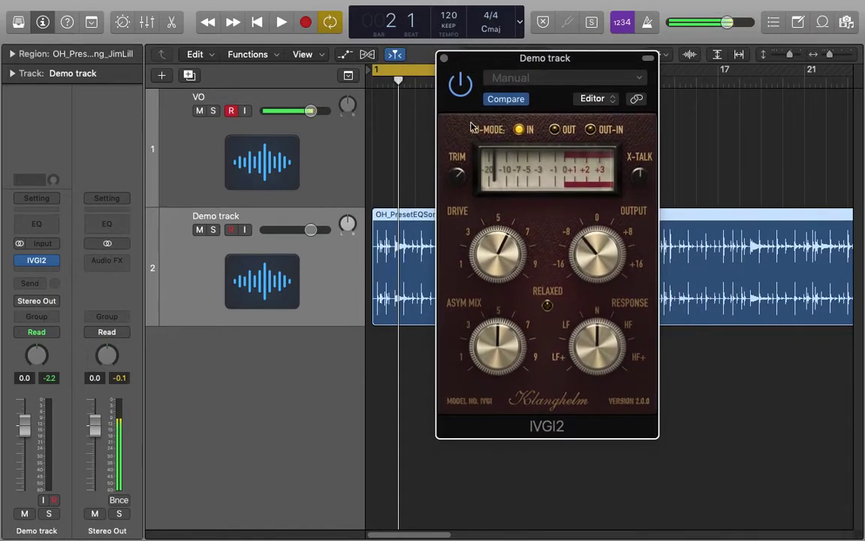
pyautogui.moveTo(560, 58)
pyautogui.mouseDown()
pyautogui.moveTo(280, 58)
pyautogui.moveTo(461, 56)
pyautogui.mouseUp()
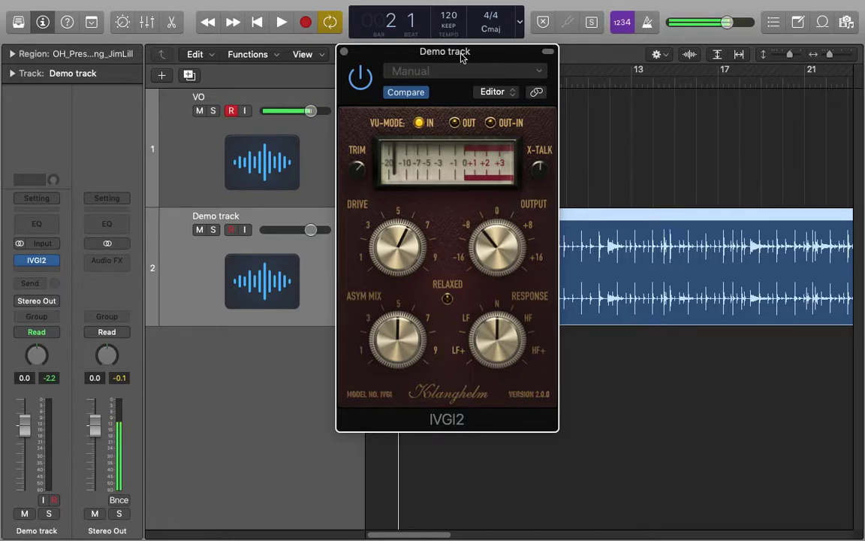
# Step: Play the overheads while toggling IVGI2 on, off and on again, then stop at bar 3
pyautogui.moveTo(390, 55)
pyautogui.mouseDown()
pyautogui.moveTo(478, 71)
pyautogui.moveTo(672, 66)
pyautogui.moveTo(623, 73)
pyautogui.mouseUp()
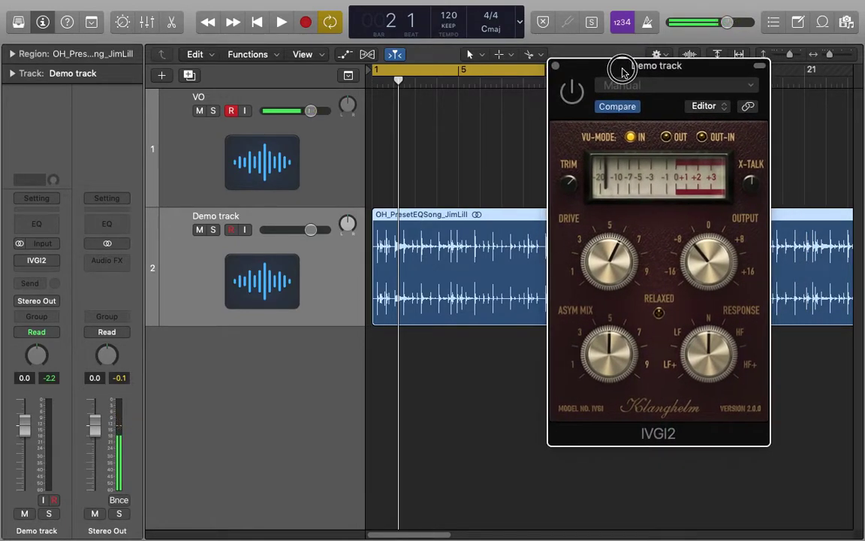
pyautogui.press('space')
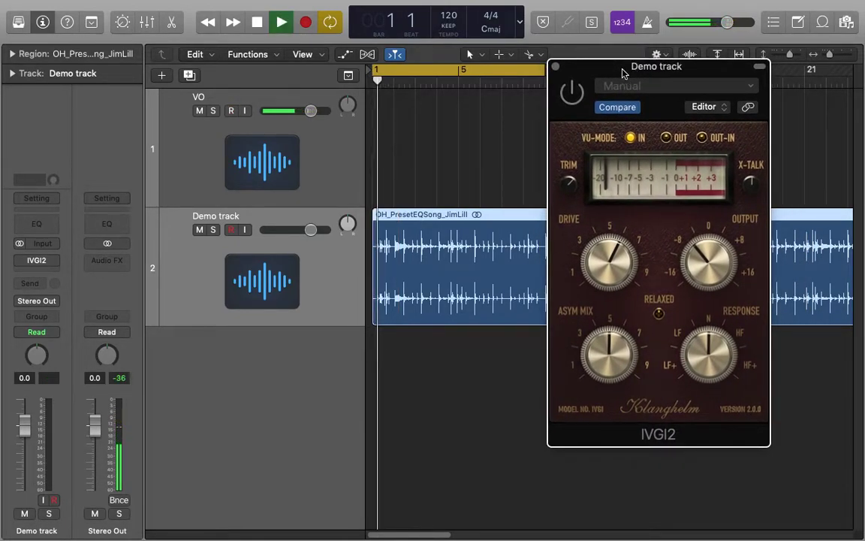
pyautogui.click(573, 93)
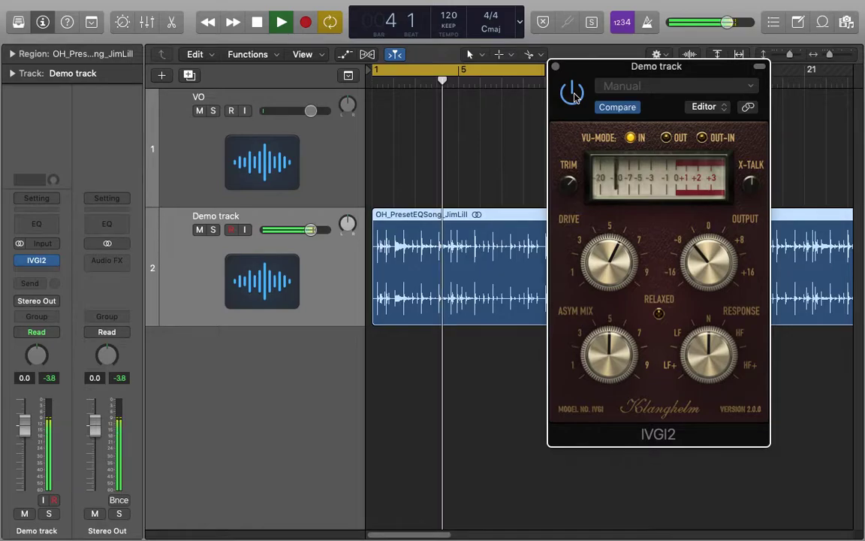
pyautogui.click(573, 94)
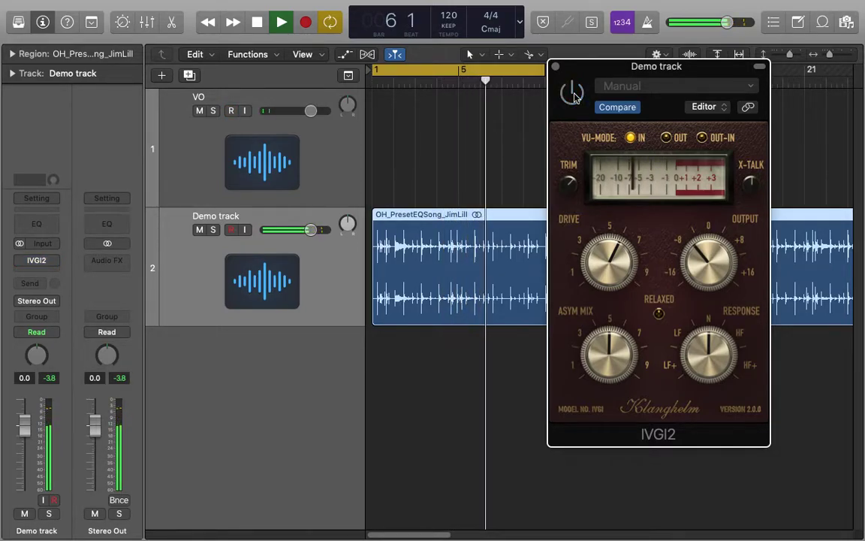
pyautogui.click(573, 93)
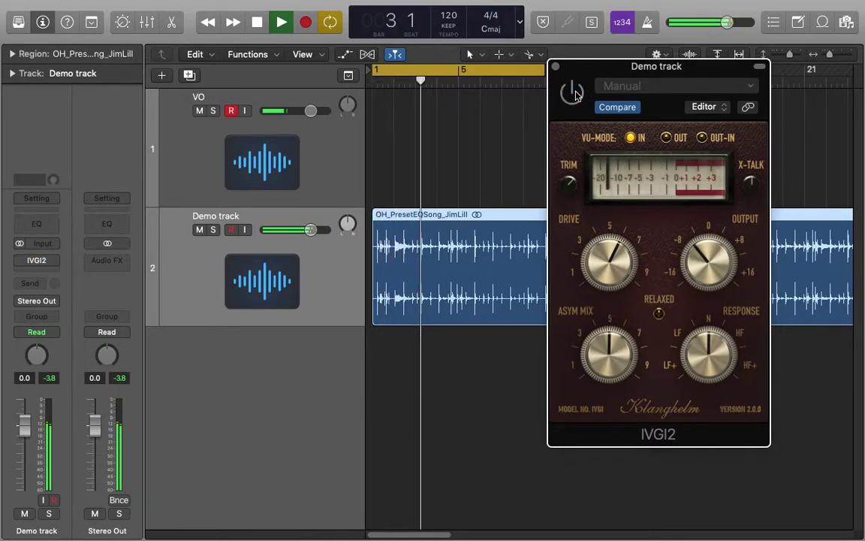
pyautogui.press('space')
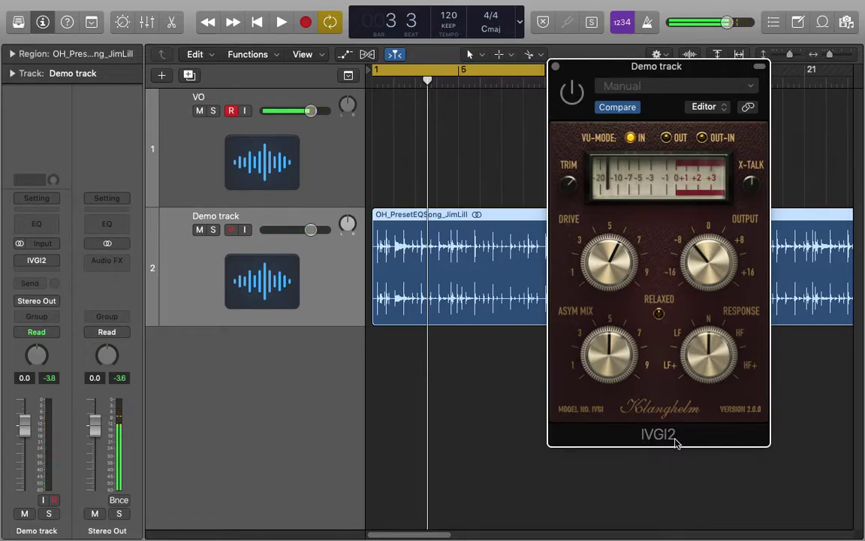
pyautogui.moveTo(670, 71)
pyautogui.mouseDown()
pyautogui.moveTo(495, 83)
pyautogui.moveTo(457, 77)
pyautogui.mouseUp()
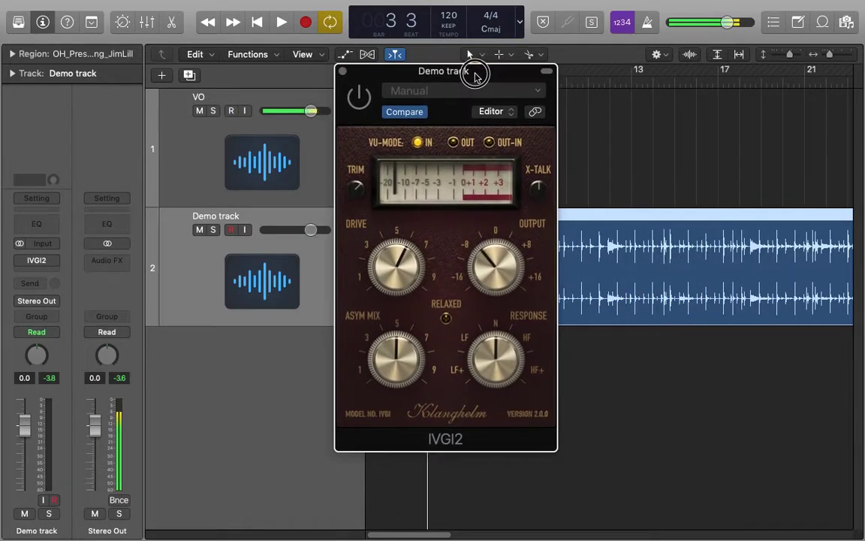